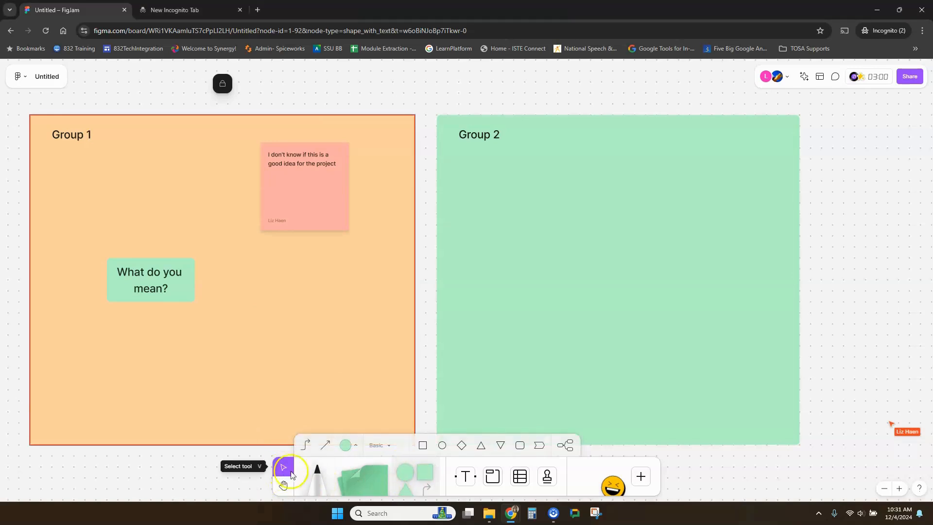
Draw a black marker line from the "What do you mean?" box to the sticky note, and highlight over and around the box in yellow
click(325, 485)
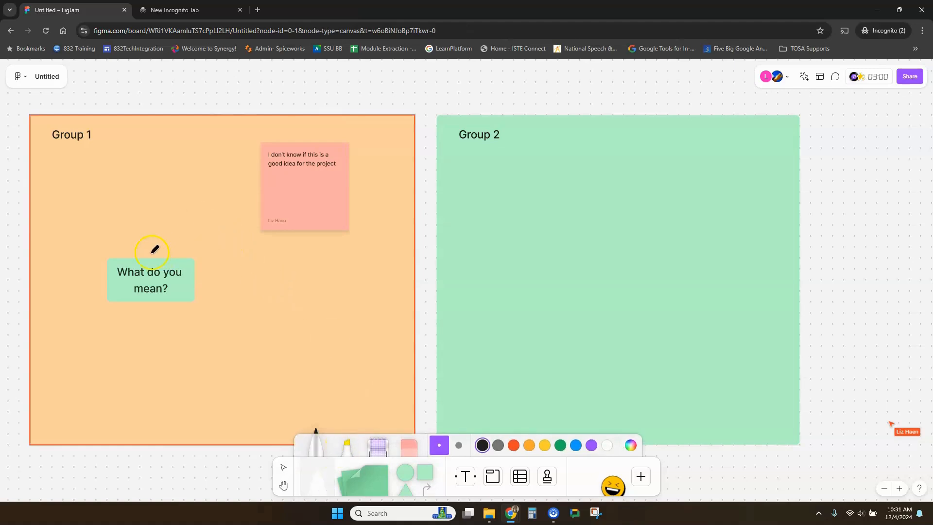
mouse_move(148, 252)
mouse_down()
mouse_move(178, 217)
mouse_move(239, 274)
mouse_move(309, 251)
mouse_move(303, 230)
mouse_move(286, 237)
mouse_move(297, 218)
mouse_move(323, 235)
mouse_up()
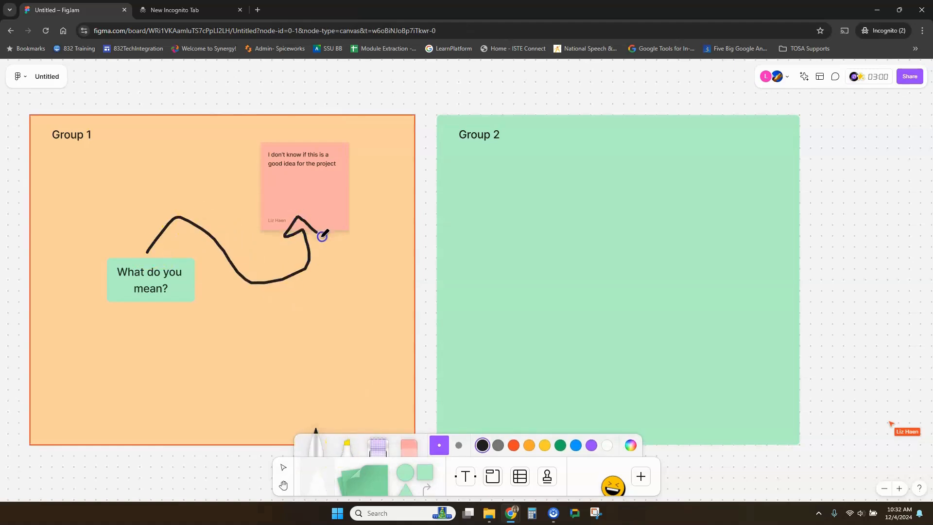
click(345, 447)
mouse_move(175, 244)
mouse_down()
mouse_move(99, 242)
mouse_move(88, 303)
mouse_move(208, 316)
mouse_move(158, 228)
mouse_move(116, 260)
mouse_move(173, 262)
mouse_move(125, 287)
mouse_move(191, 289)
mouse_move(161, 315)
mouse_up()
Erase the marker line and the yellow highlighter strokes in Group 1
click(408, 443)
drag(300, 408, 277, 269)
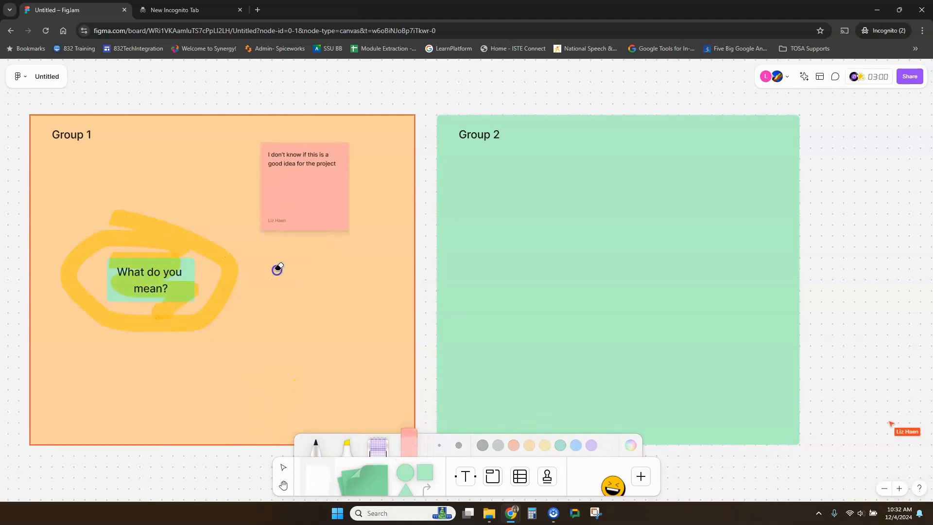
mouse_move(197, 226)
mouse_down()
mouse_move(228, 298)
mouse_move(203, 322)
mouse_move(177, 279)
mouse_up()
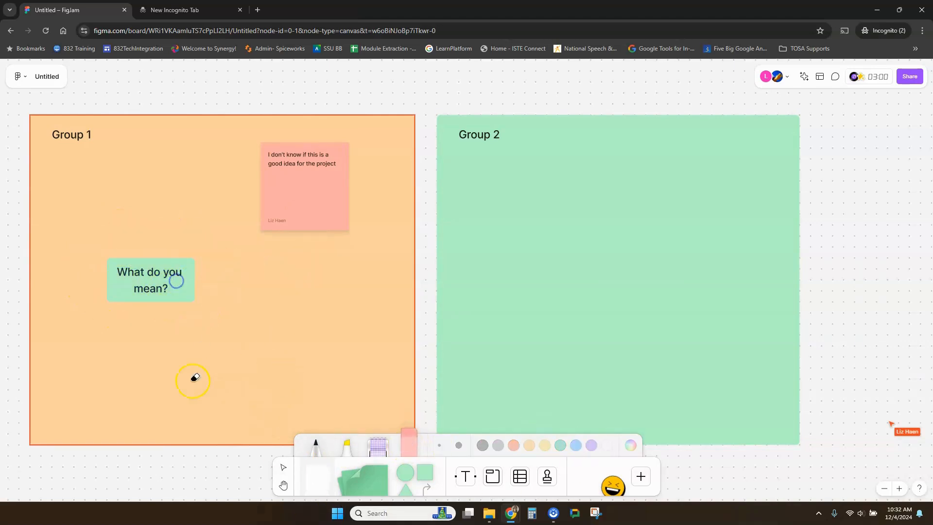
Place purple grid washi tape down the right edge of Group 1 and multicolour squiggle washi tape along its top edge
click(378, 444)
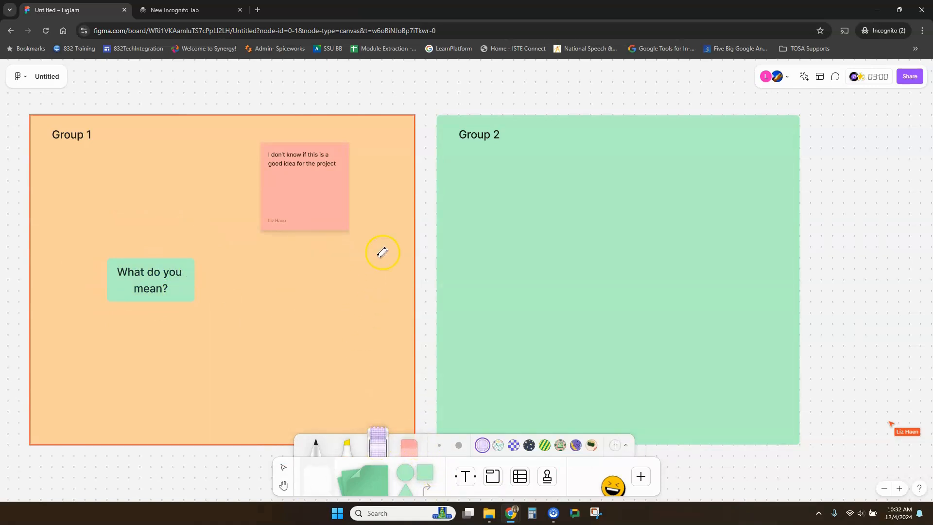
drag(415, 114, 413, 406)
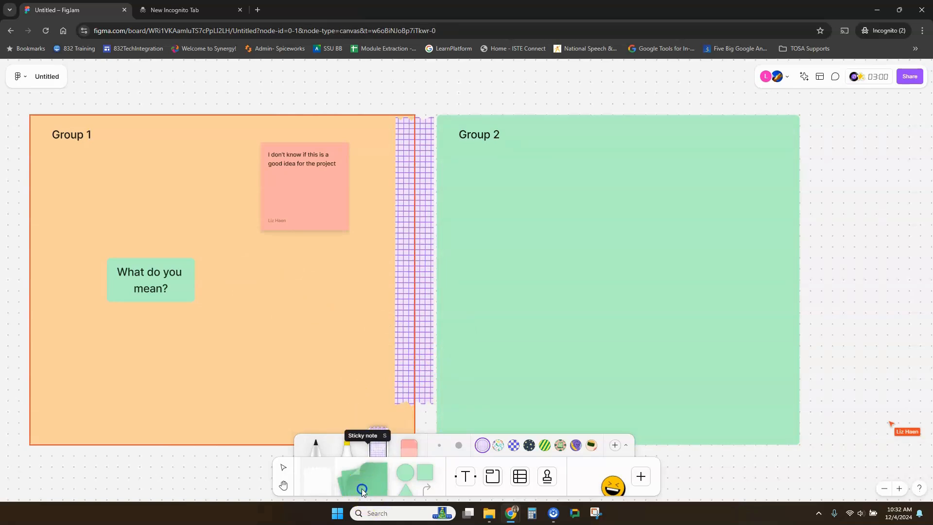
click(315, 475)
click(313, 475)
click(378, 450)
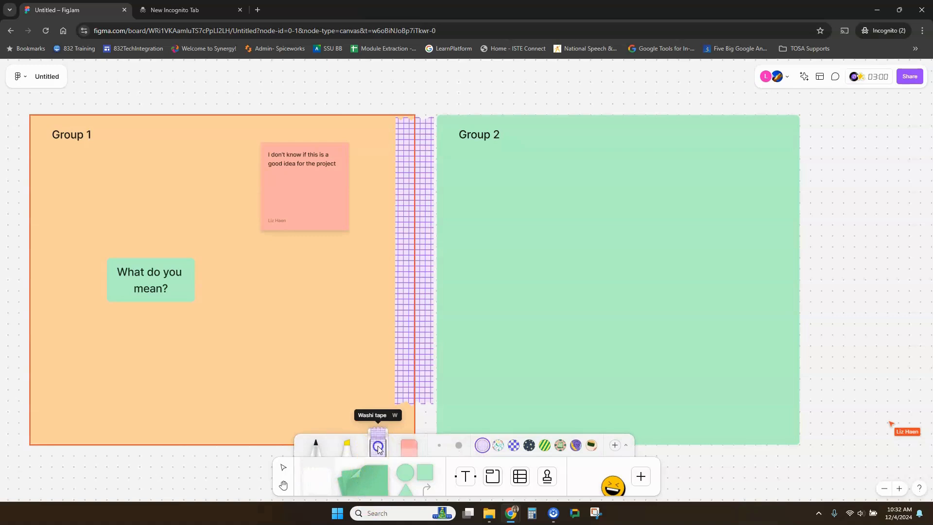
click(378, 448)
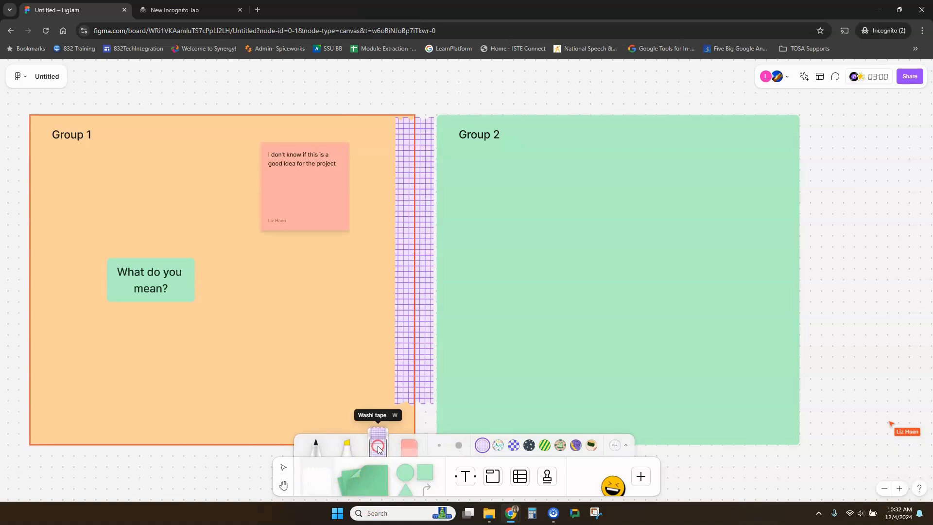
click(498, 445)
drag(413, 105, 29, 105)
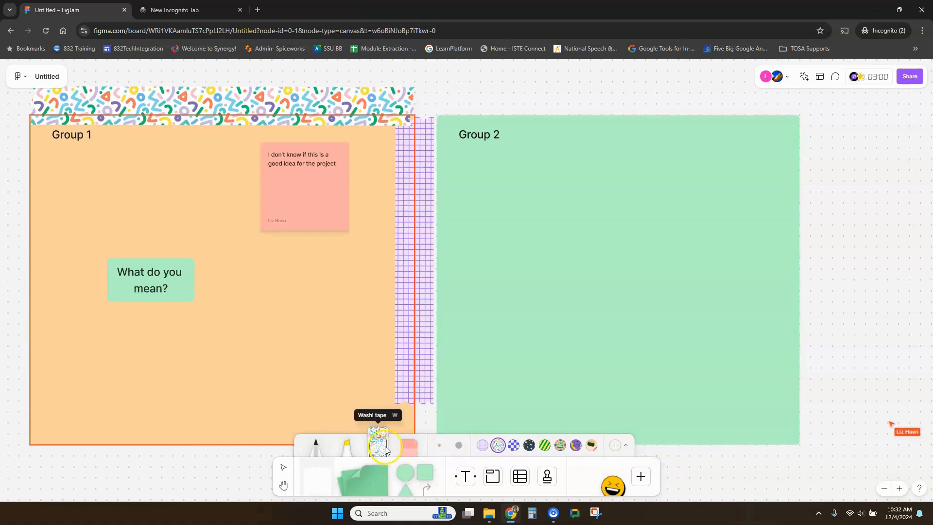
Erase both washi tape strips around Group 1 and return to the Select tool
click(421, 451)
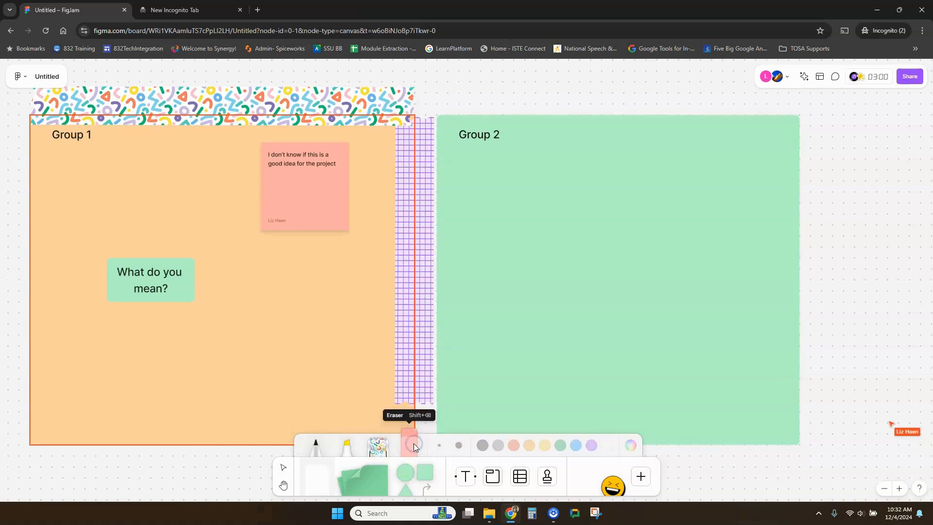
mouse_move(338, 157)
mouse_down()
mouse_move(348, 84)
mouse_move(415, 163)
mouse_up()
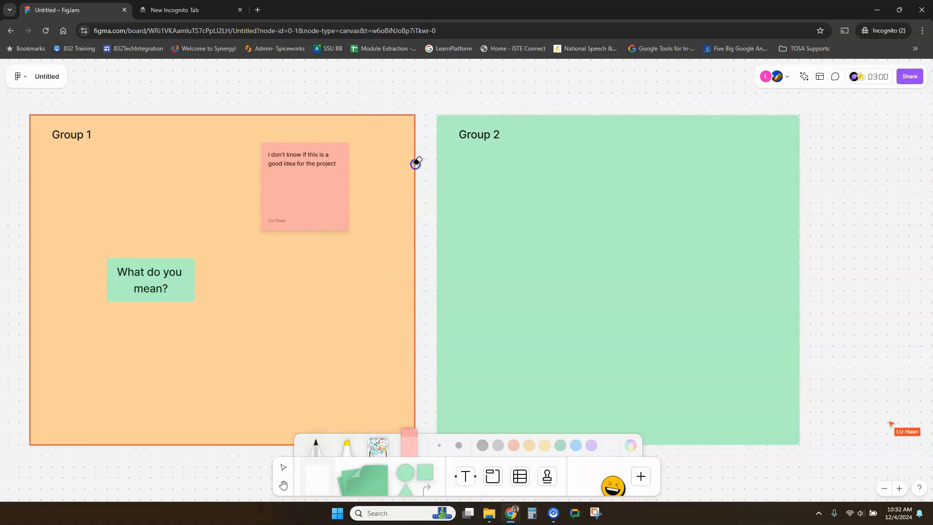
click(300, 152)
click(312, 443)
click(286, 471)
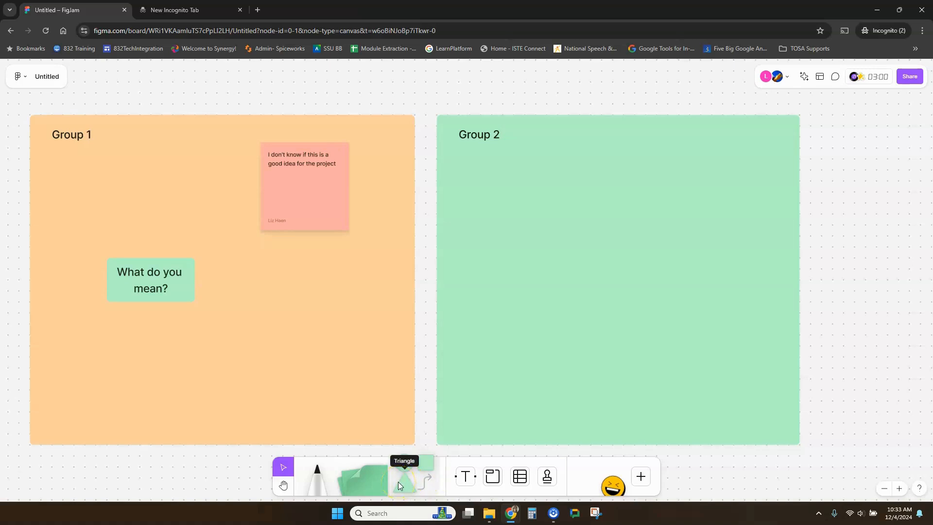
Draw a bent connector from the right side of the "What do you mean?" box, ending below and to the right of it
click(424, 482)
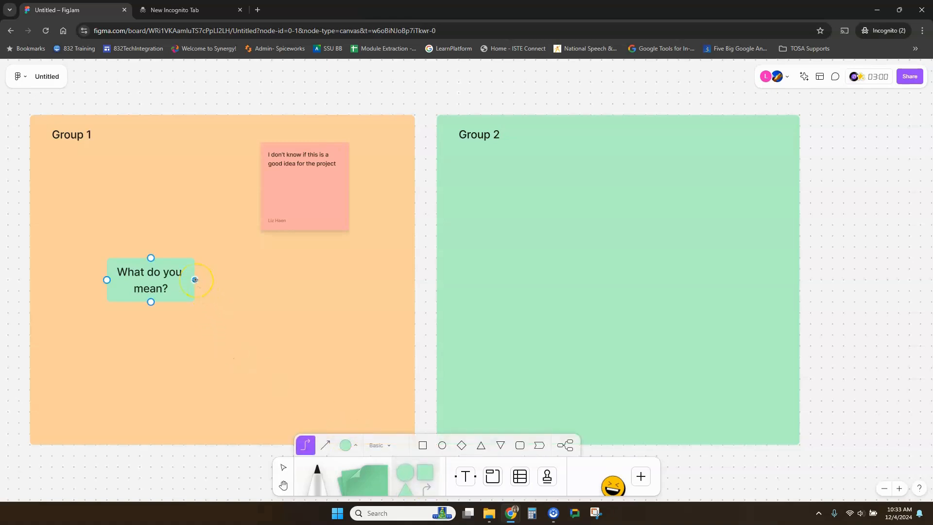
drag(195, 279, 248, 347)
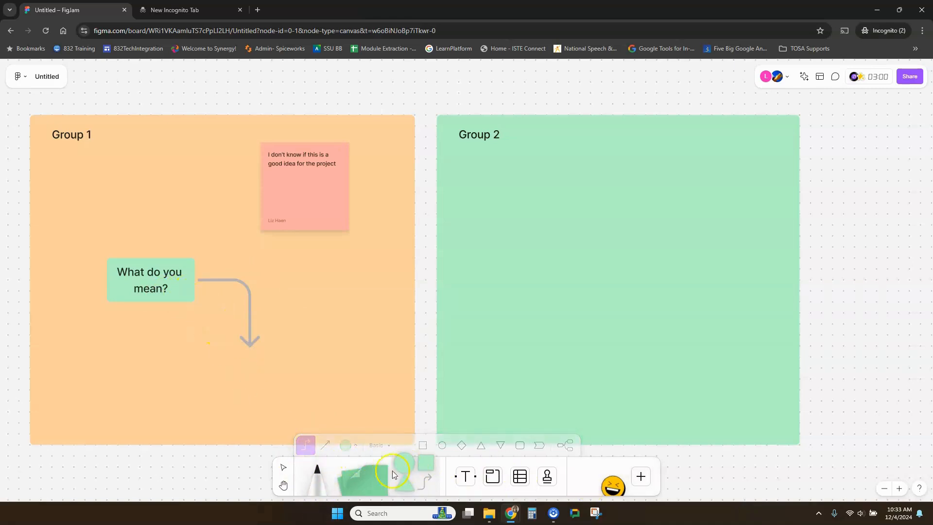
Draw a circle below the bent connector's arrowhead and label it "CONCLUSION!"
click(416, 468)
drag(221, 349, 288, 411)
click(409, 465)
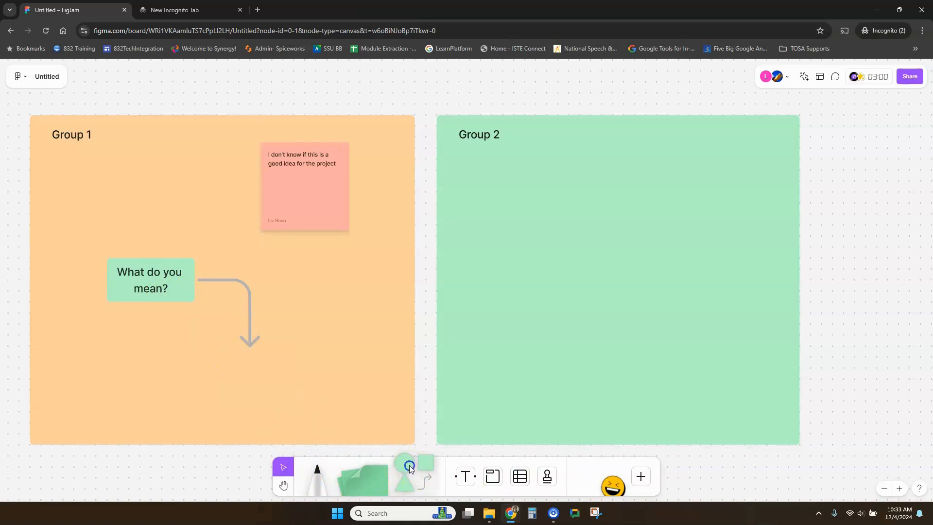
click(409, 464)
click(409, 465)
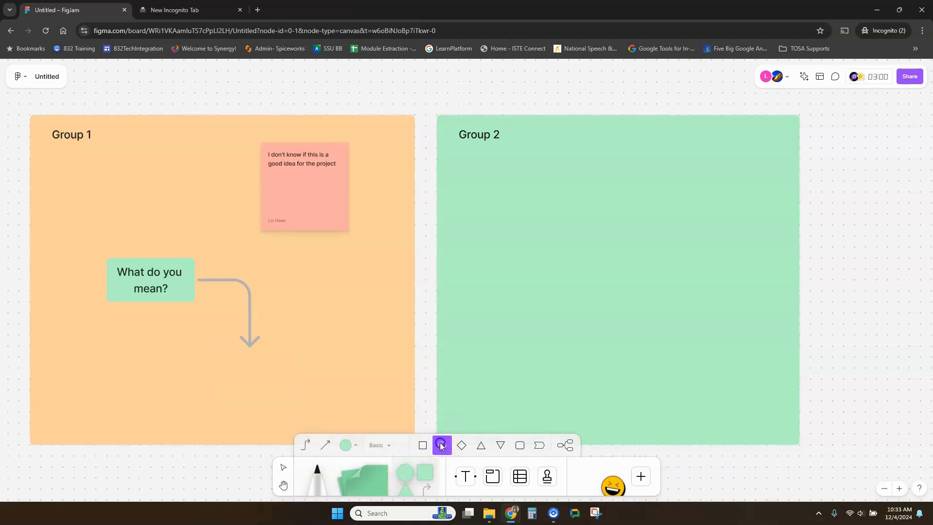
drag(217, 357, 304, 433)
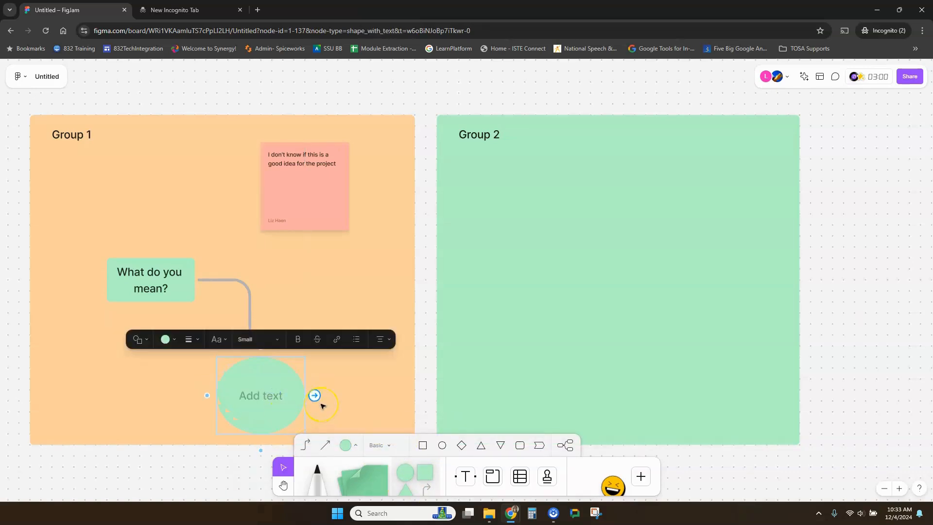
text(CONCLUSION)
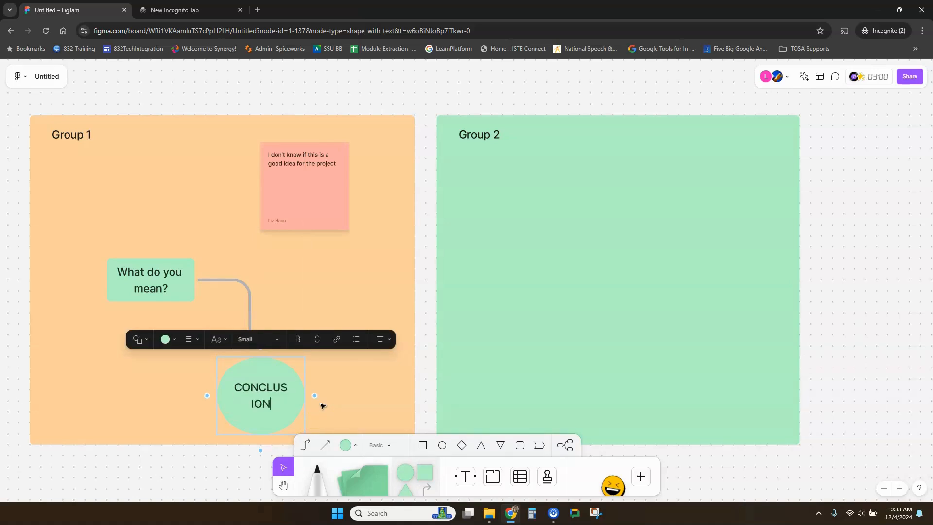
text(!)
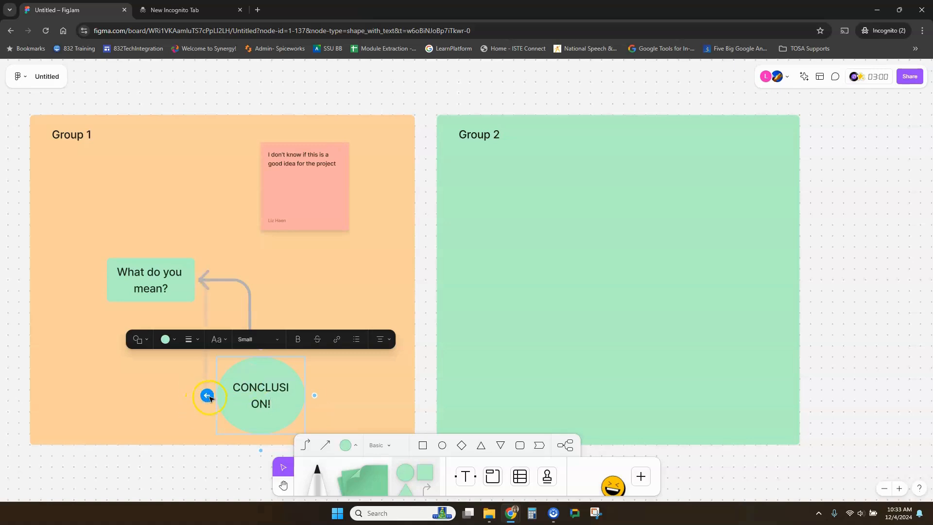
Move the "CONCLUSION!" circle up and left so it touches the tip of the bent connector, leaving it deselected
click(217, 380)
click(271, 385)
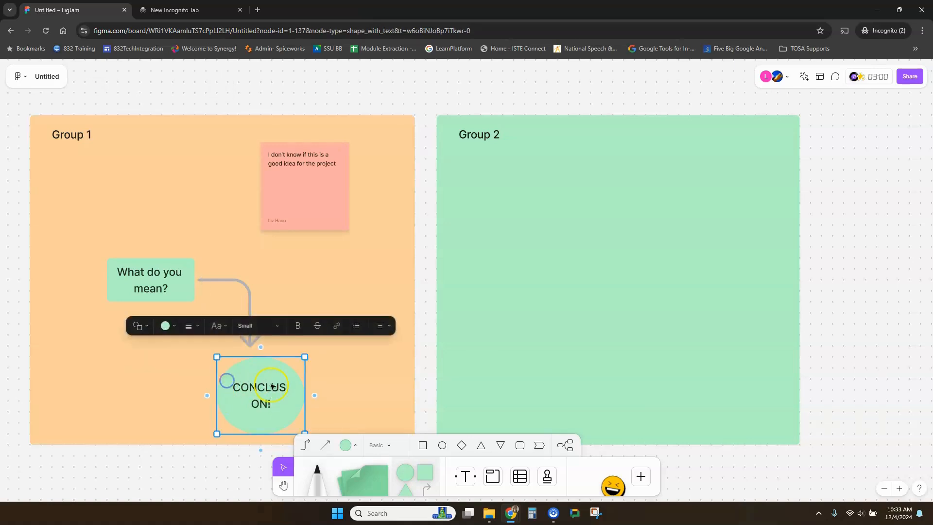
drag(271, 385, 261, 375)
click(309, 364)
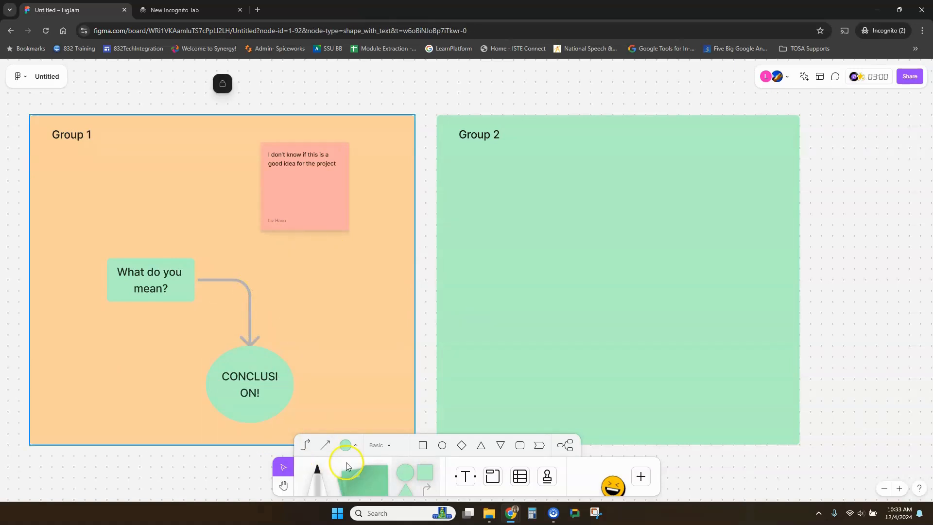
Draw straight arrows from the "CONCLUSION!" circle to the pink sticky note and to the "What do you mean?" box
click(325, 445)
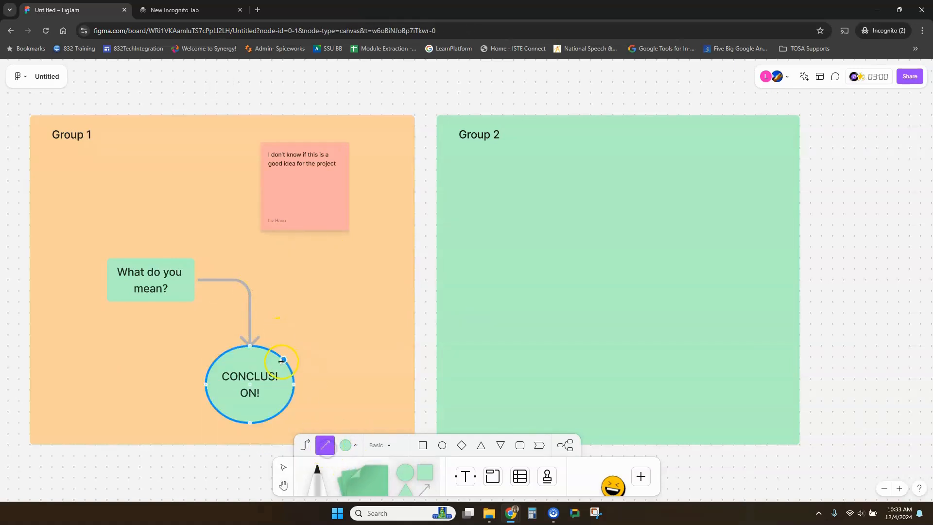
drag(284, 356, 294, 227)
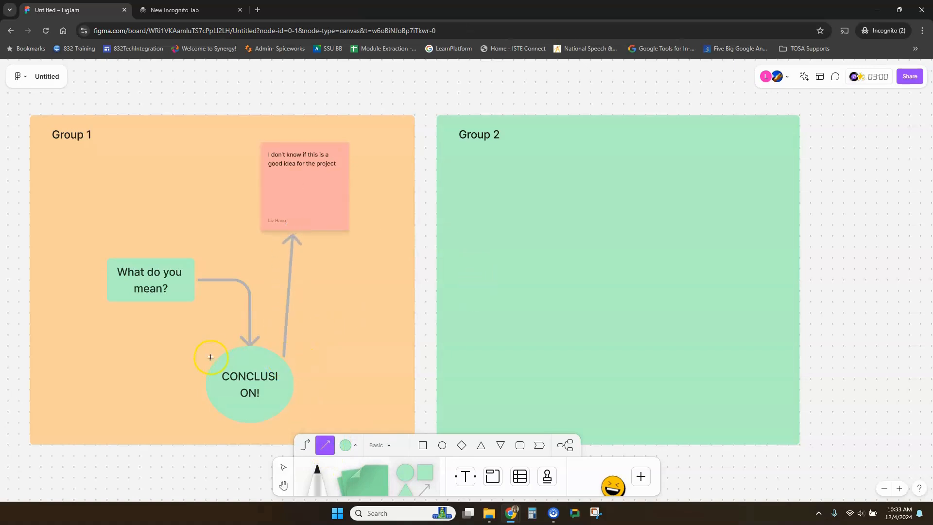
drag(210, 357, 178, 306)
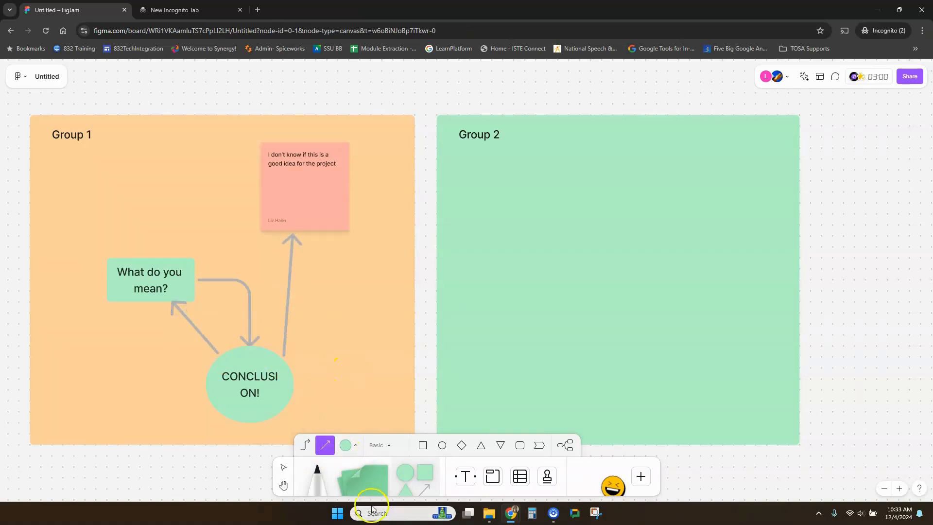
Add the text "HERE IS TEXT!" above the "What do you mean?" box in Group 1
click(466, 478)
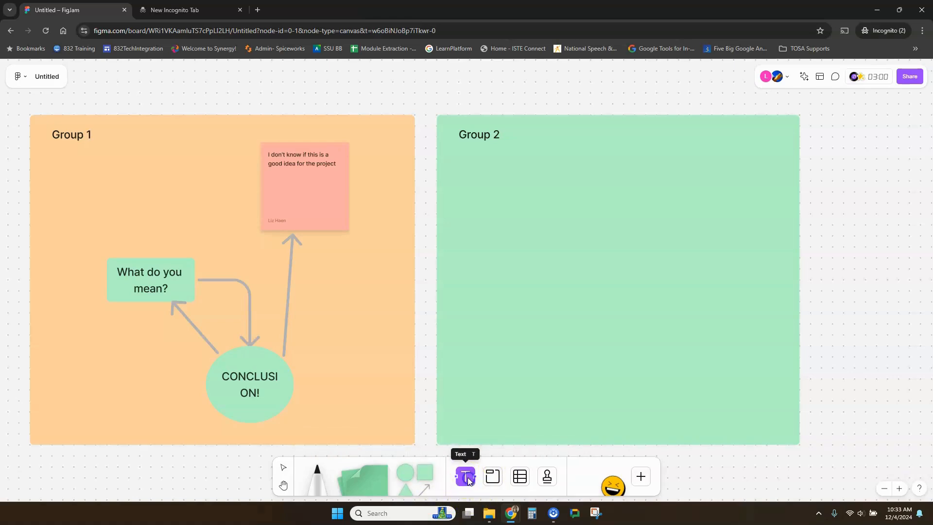
click(358, 312)
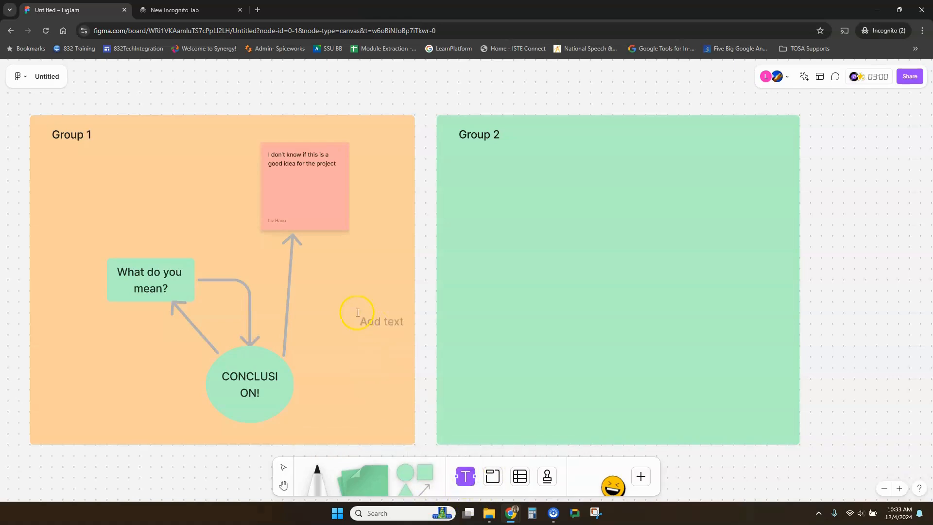
click(93, 192)
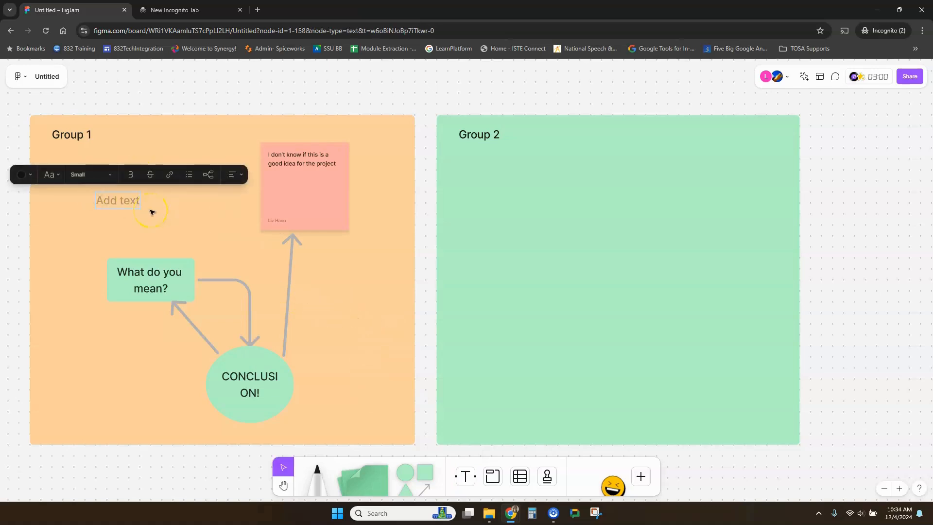
text(HERE IS TE)
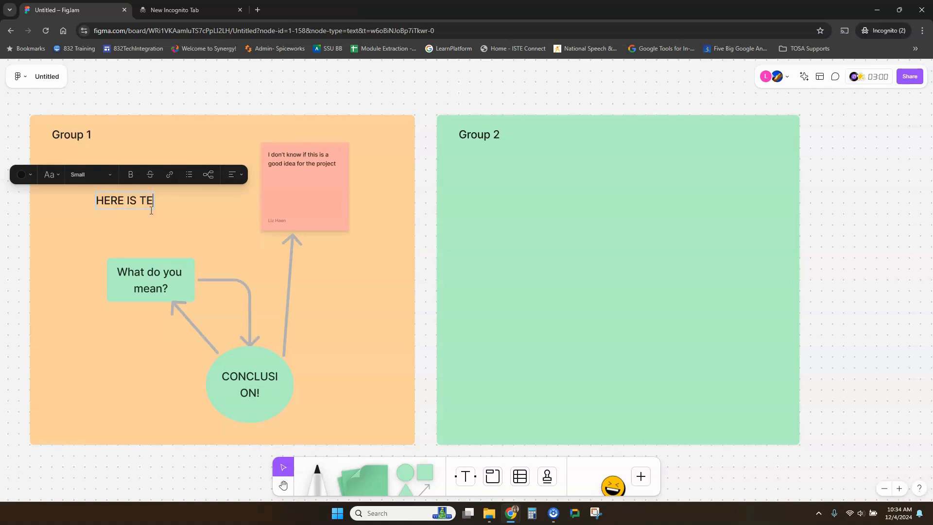
text(XT!)
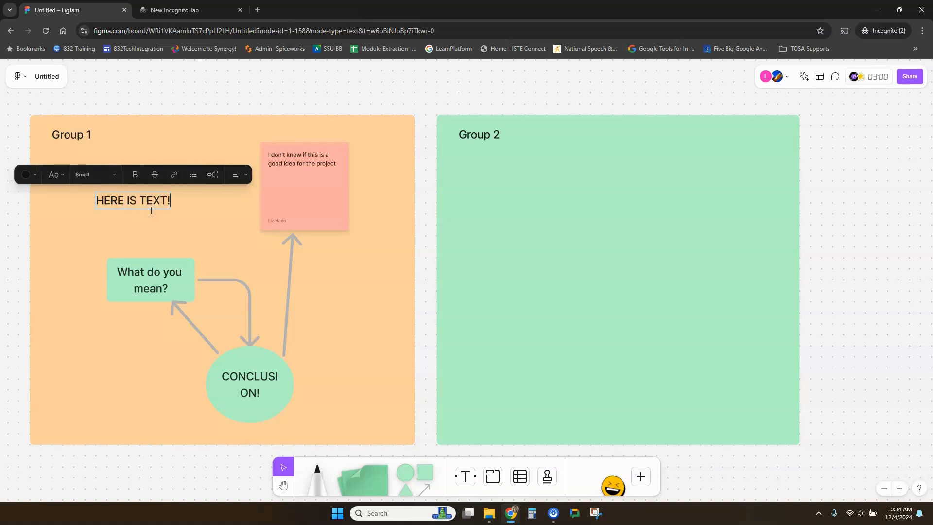
Add a new section on the empty canvas to the right of Group 2
click(494, 476)
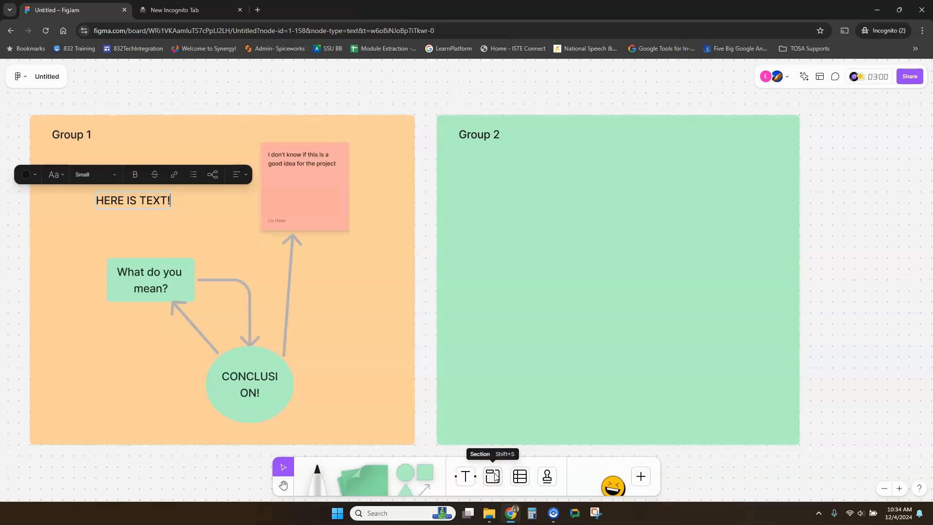
click(430, 464)
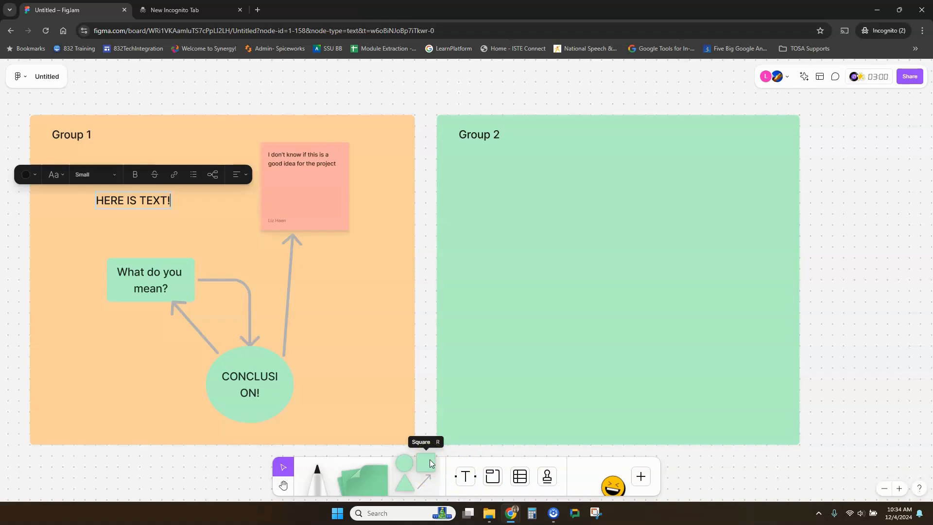
click(884, 489)
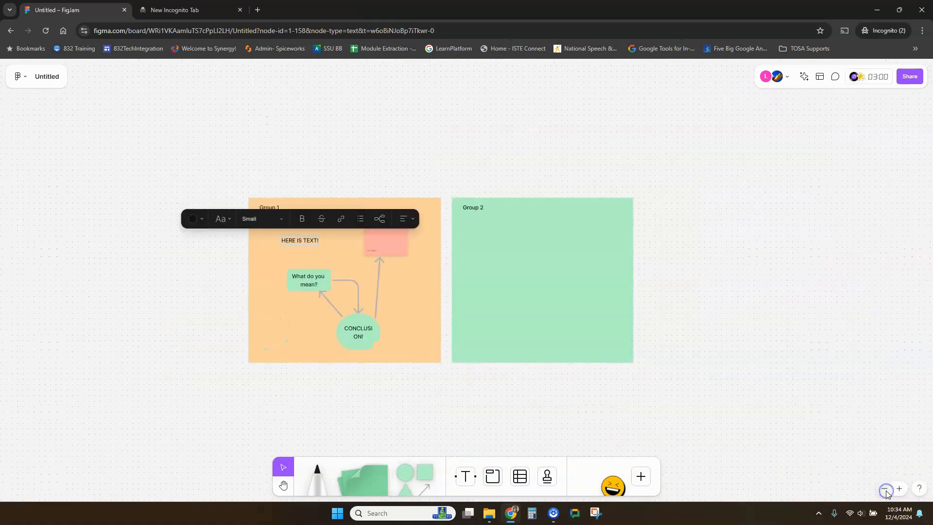
click(885, 489)
click(462, 378)
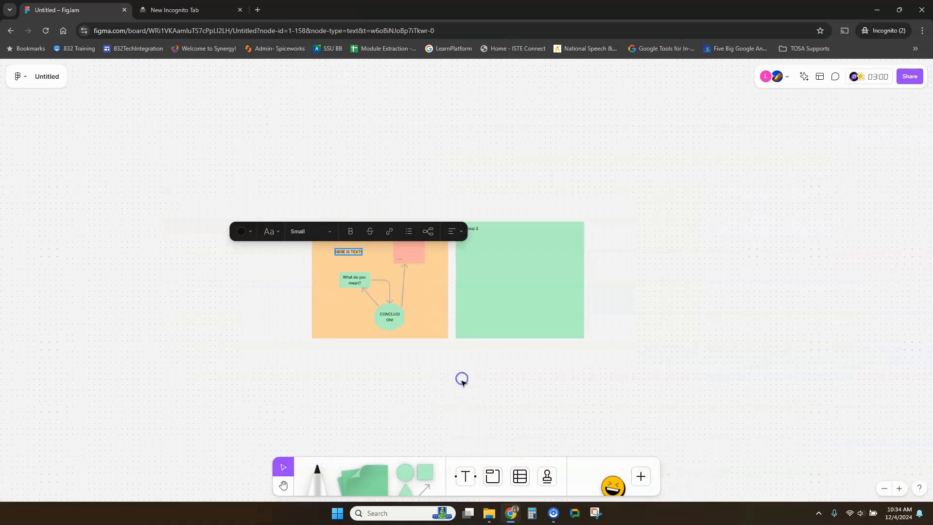
click(492, 476)
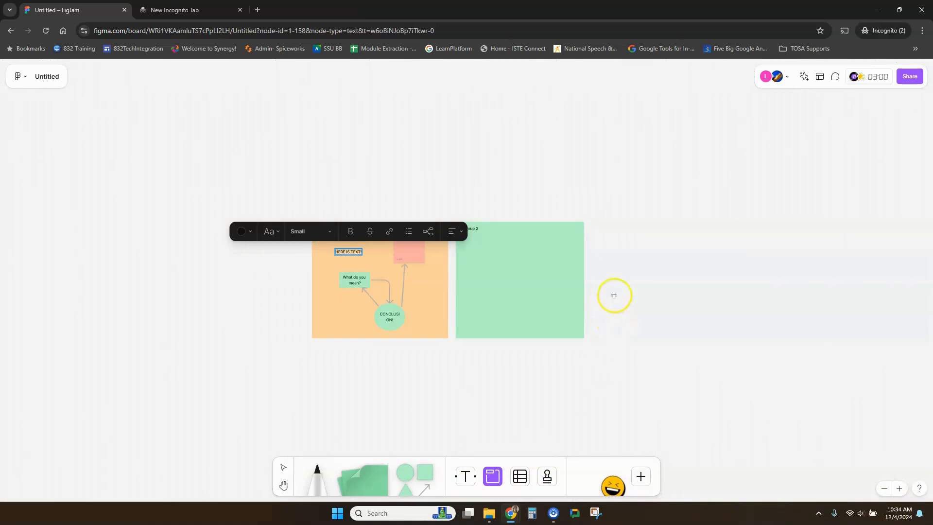
click(653, 278)
drag(652, 279, 664, 277)
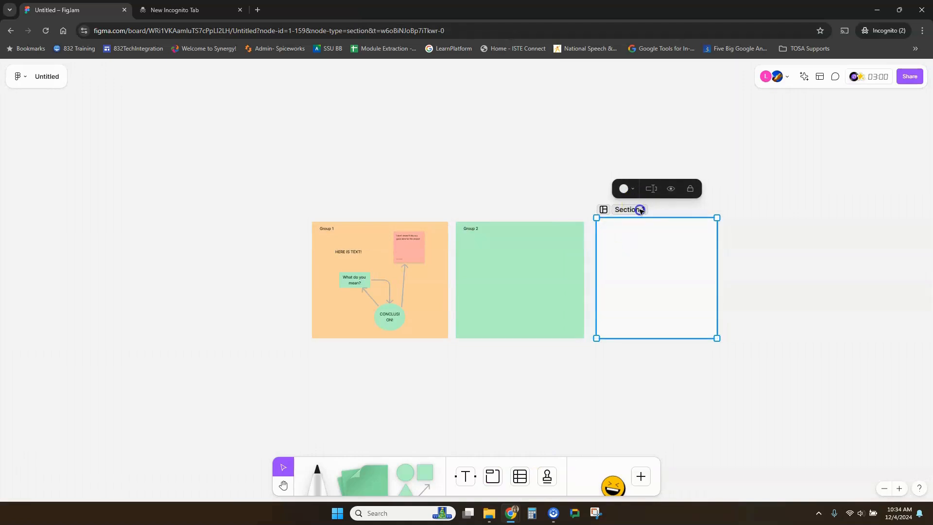
Rename the new section to the right of Group 2 as "Group 3" and leave it deselected
click(623, 210)
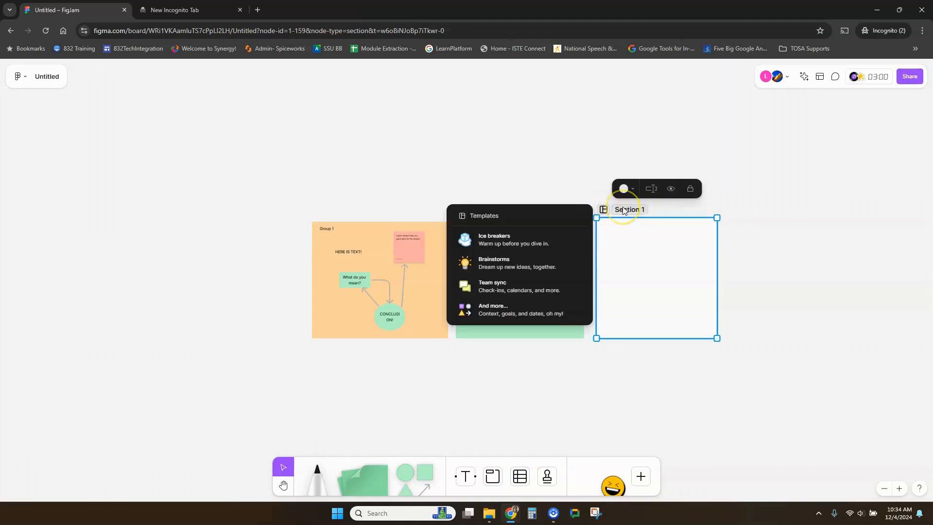
click(674, 245)
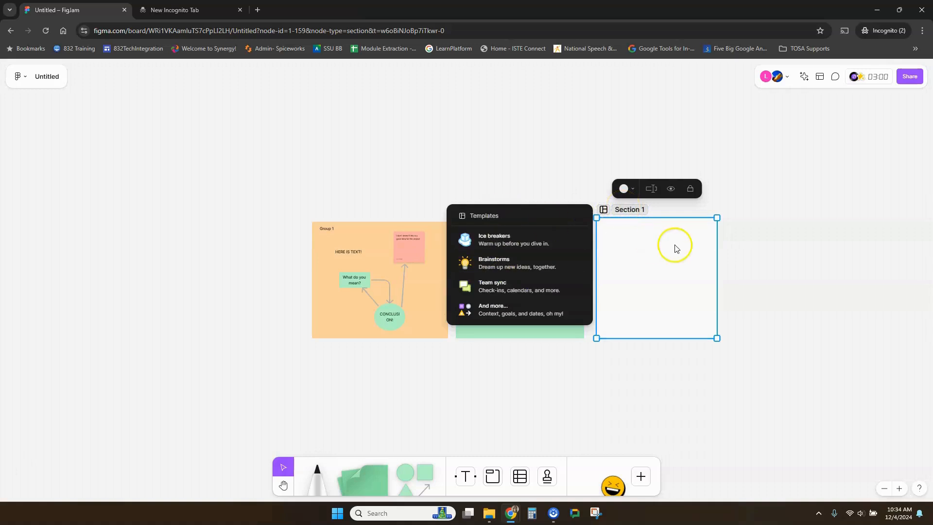
double_click(630, 209)
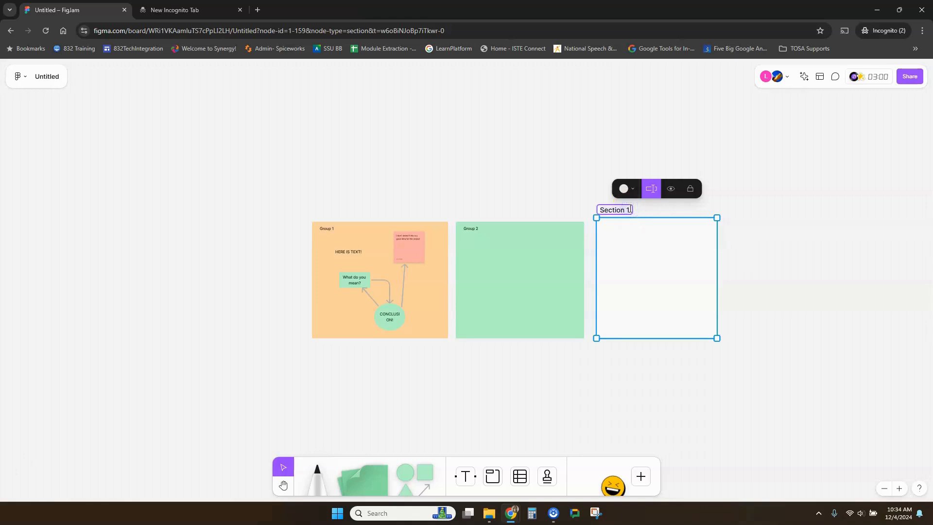
text(Group 3)
key(Return)
click(779, 339)
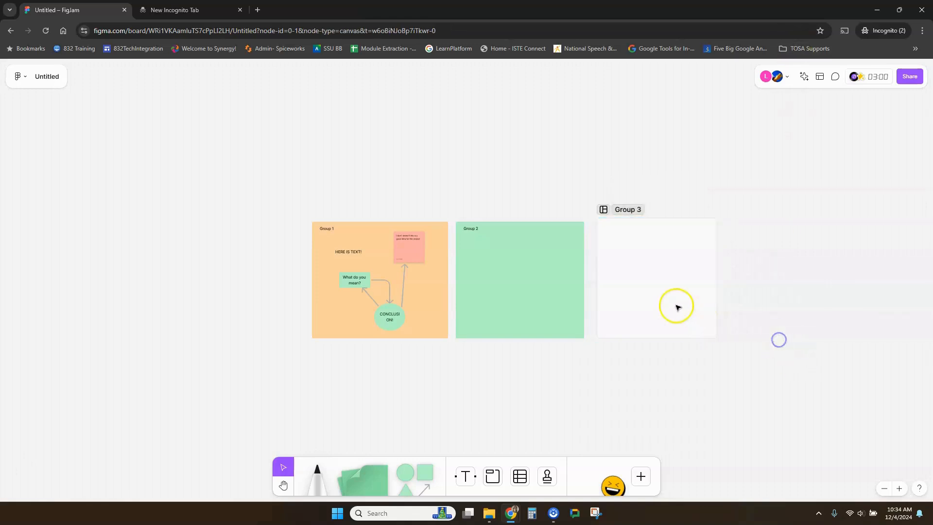
Change the Group 3 section's colour to light pink
click(677, 307)
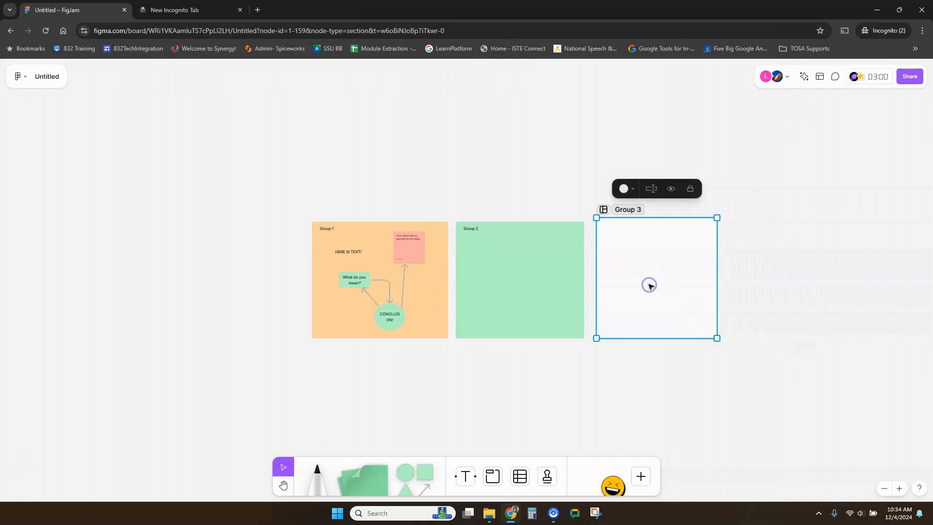
click(625, 189)
click(595, 165)
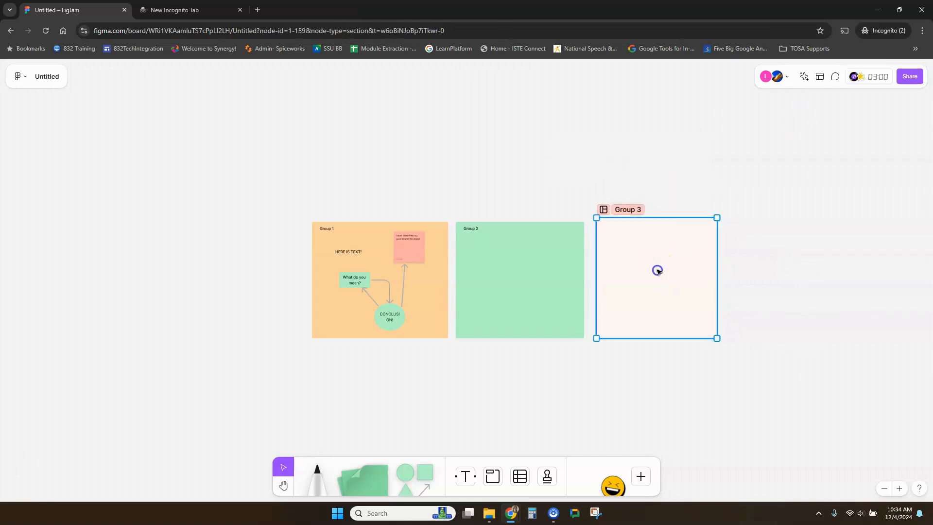
Nudge the Group 3 section slightly to the right, away from Group 2, and lock it
mouse_move(656, 269)
mouse_down()
mouse_move(679, 270)
mouse_move(664, 277)
mouse_up()
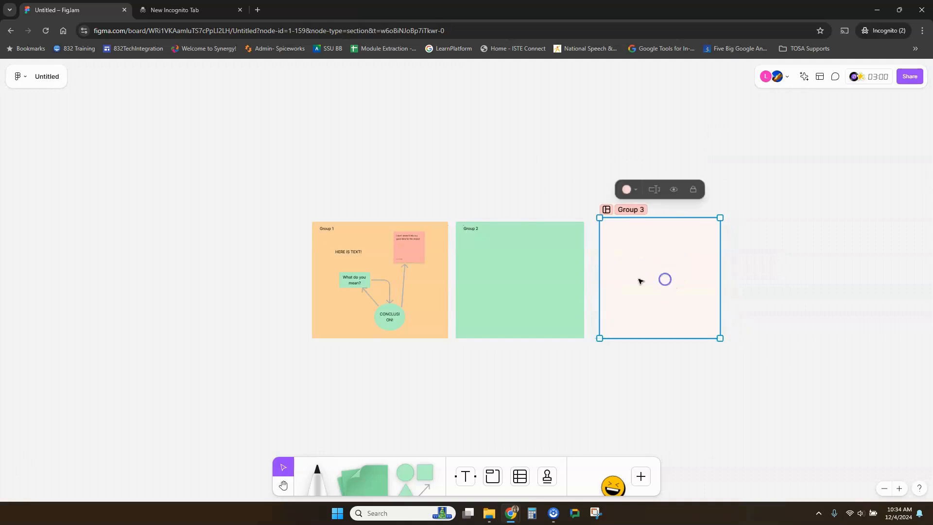
click(537, 281)
click(667, 282)
right_click(669, 283)
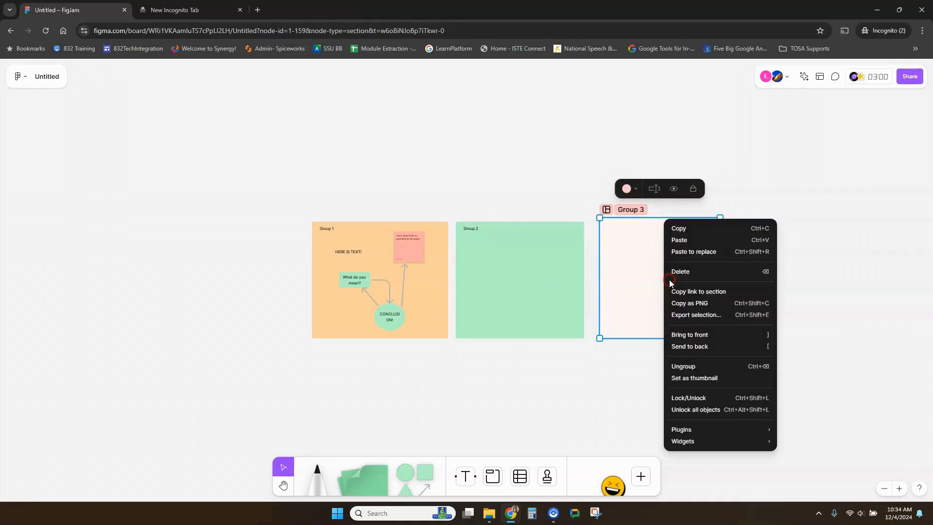
click(691, 185)
click(691, 185)
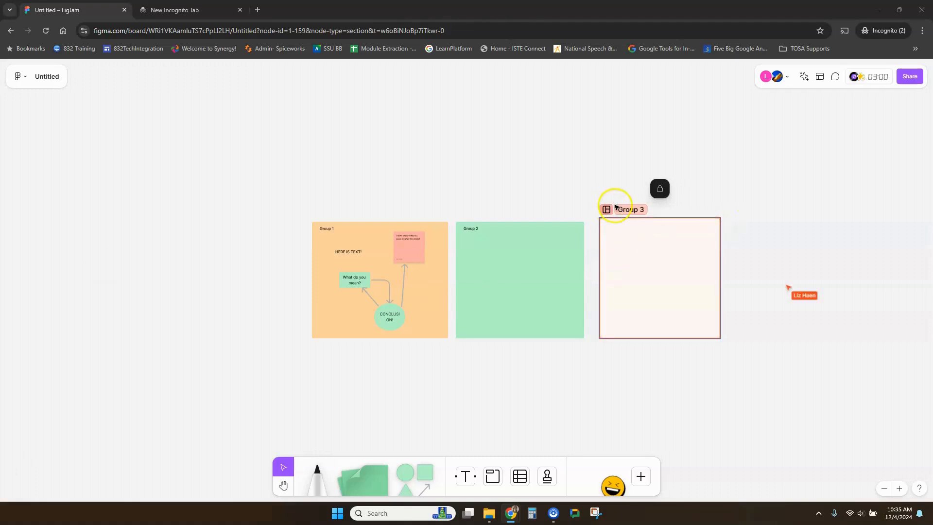
Insert the "Random question" ice breaker template into the Group 3 section and undo the insertion
click(608, 210)
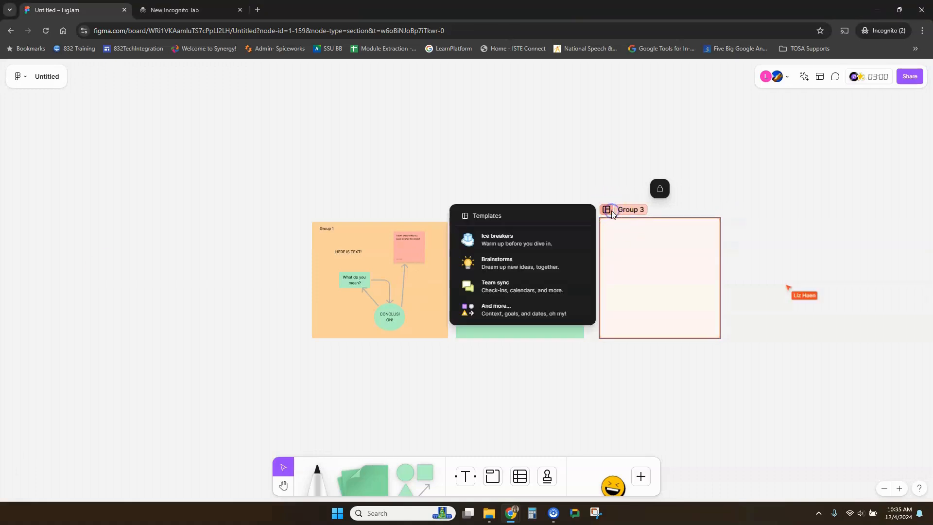
click(512, 238)
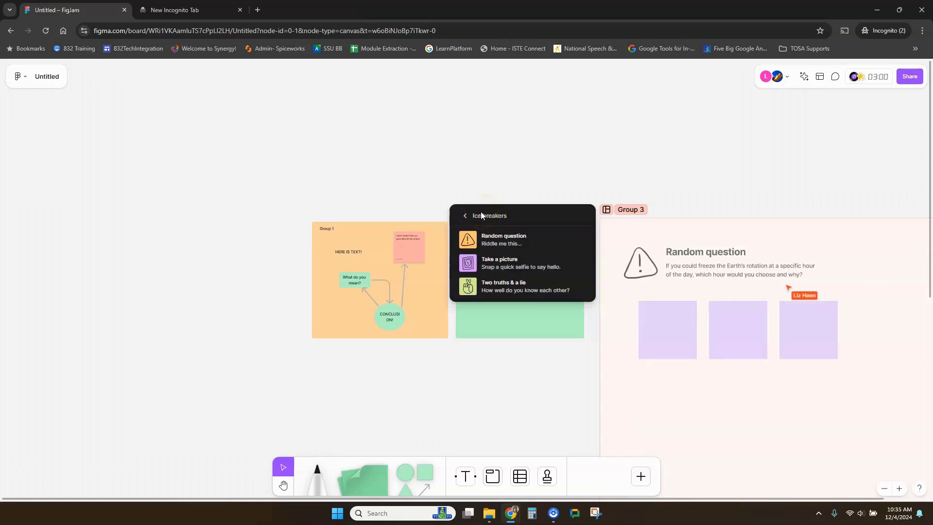
click(467, 215)
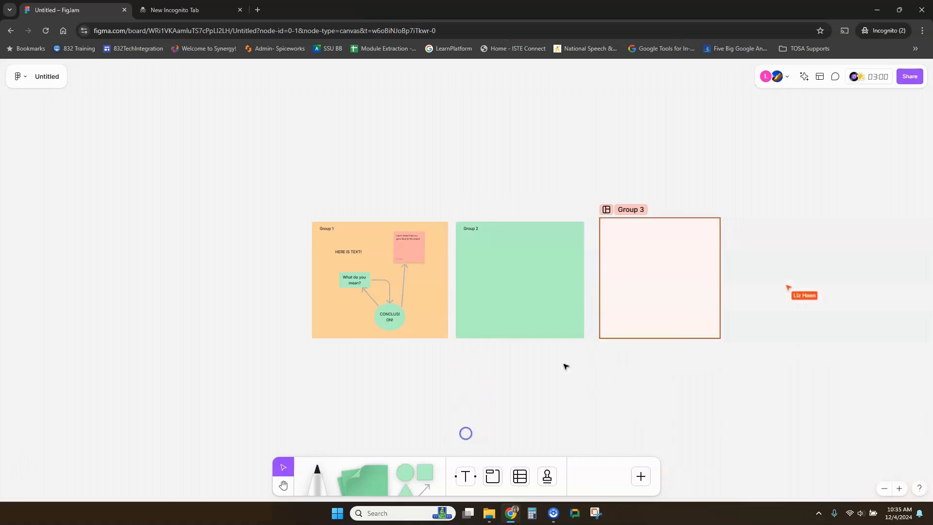
Unlock the Group 3 section and change its colour to purple, leaving it deselected
click(676, 256)
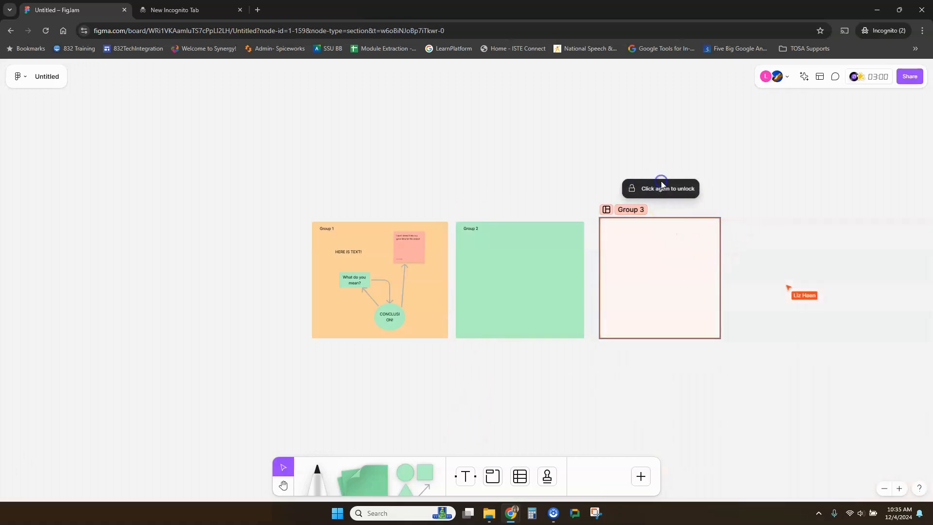
click(669, 269)
click(630, 193)
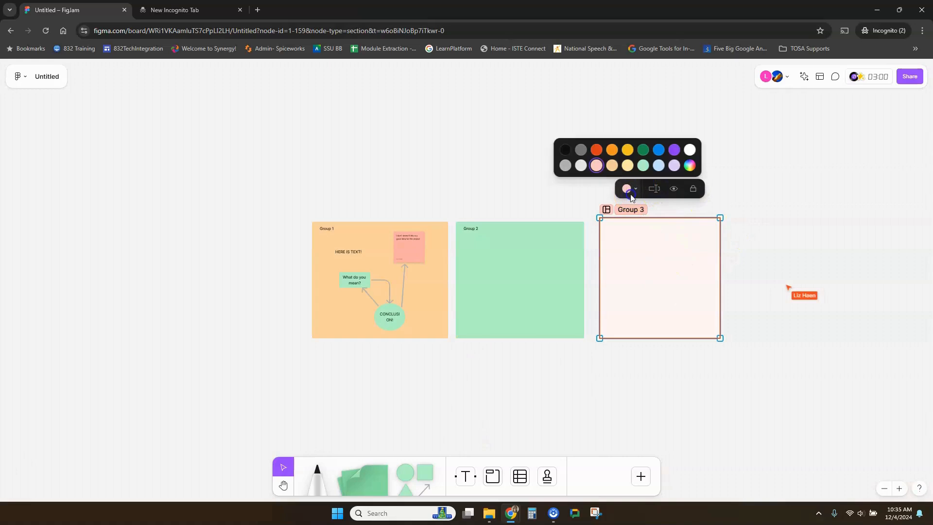
click(674, 150)
click(750, 220)
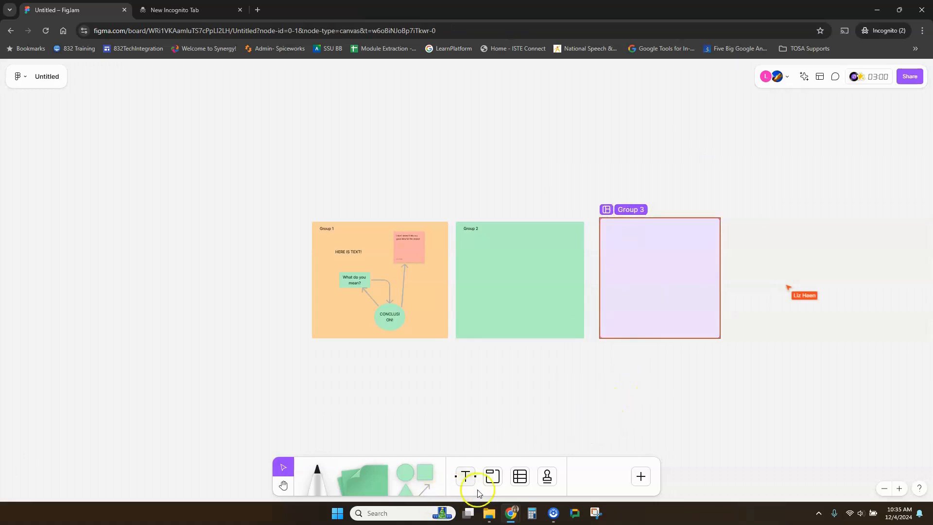
Add a table on the empty canvas above and left of Group 1, and extend it with a third column
click(519, 476)
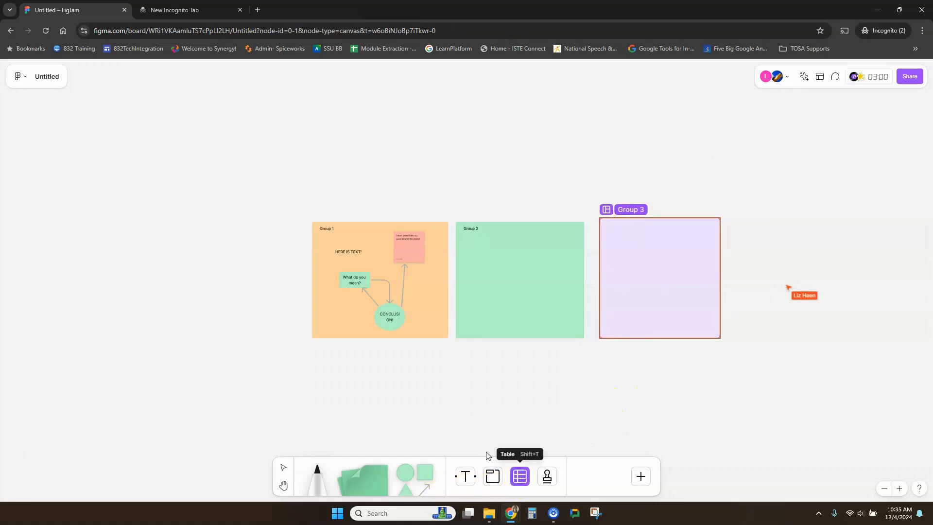
click(187, 174)
click(239, 217)
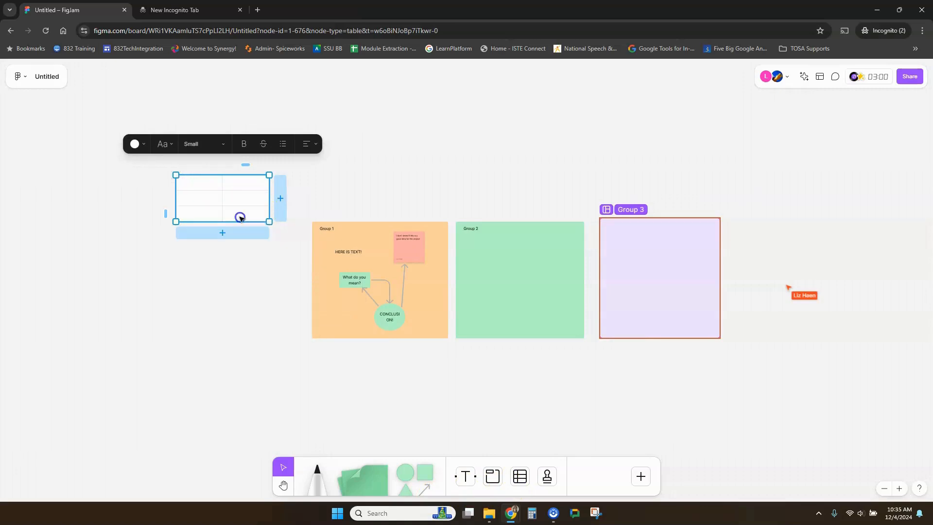
click(280, 206)
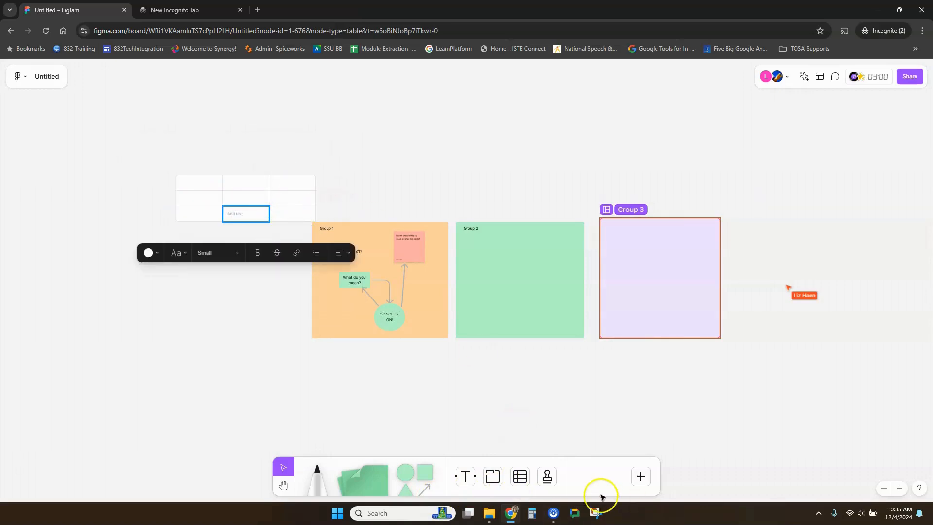